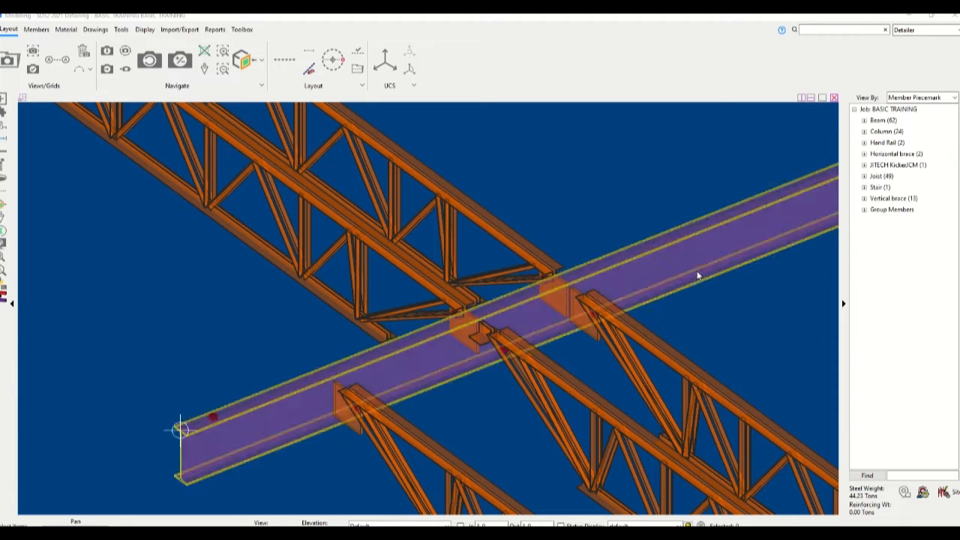
- Open the settings of the joist nearest the beam end, check the right-end knife plate's Refx value, and close them unchanged
{"action": "scroll", "coordinate": [309, 417], "scroll_direction": "up", "scroll_amount": 3}
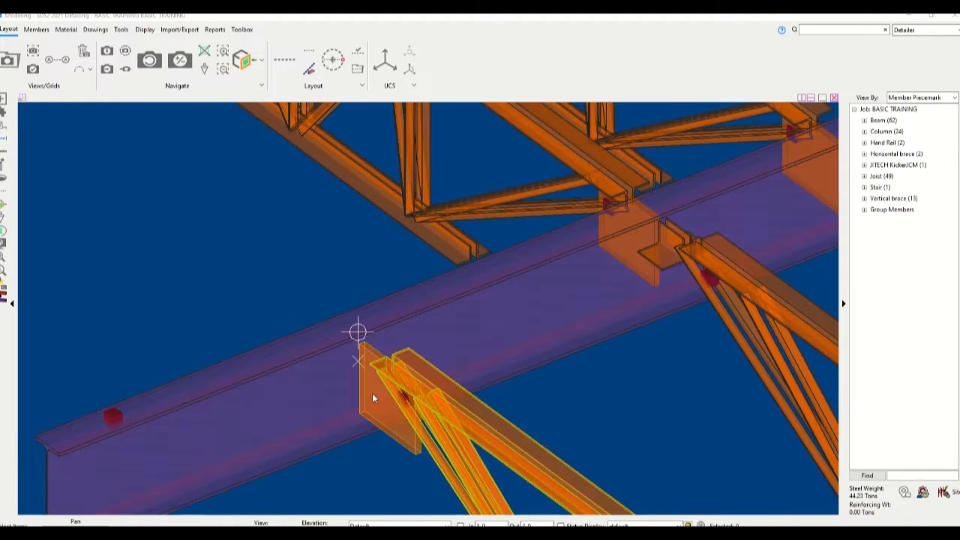
{"action": "middle_click_drag", "start_coordinate": [365, 377], "coordinate": [435, 356], "text": "shift"}
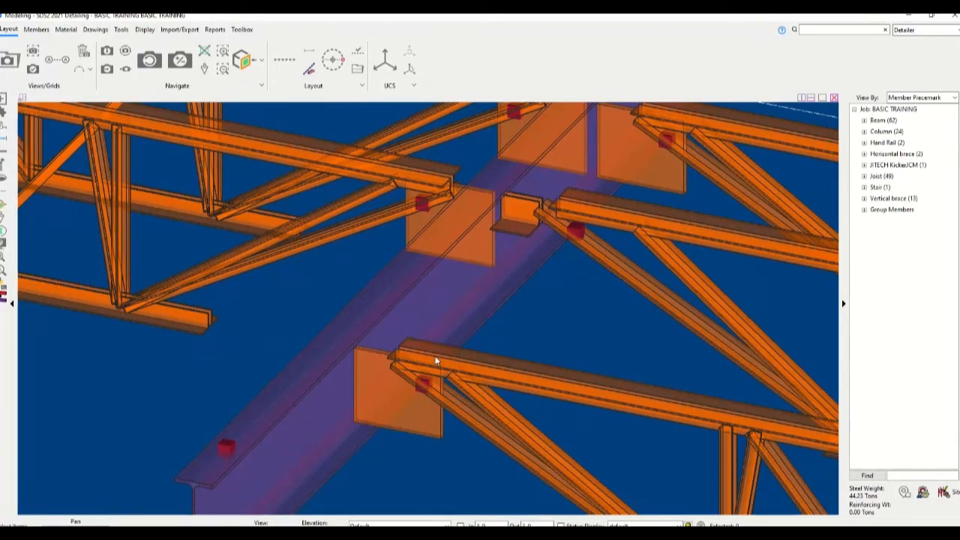
{"action": "double_click", "coordinate": [433, 360]}
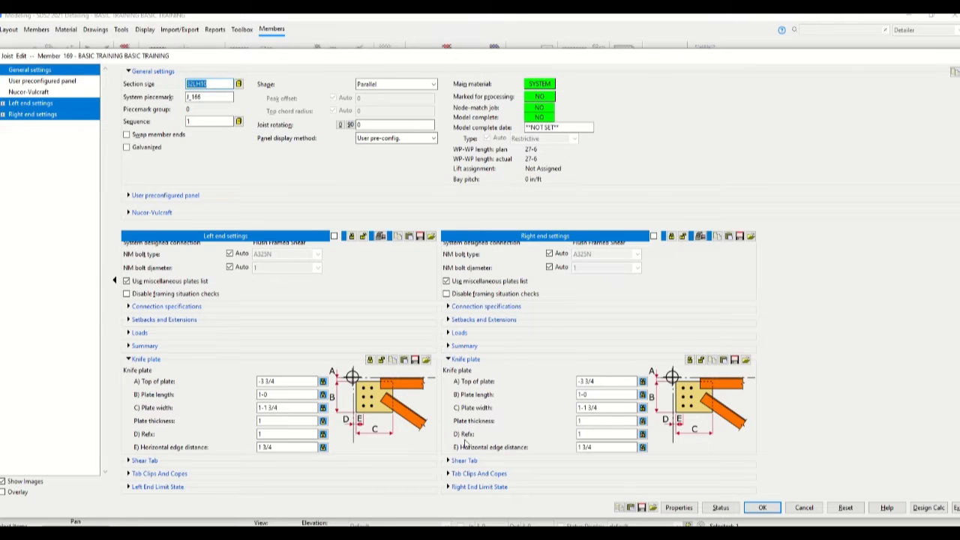
{"action": "left_click", "coordinate": [580, 433]}
{"action": "double_click", "coordinate": [580, 433]}
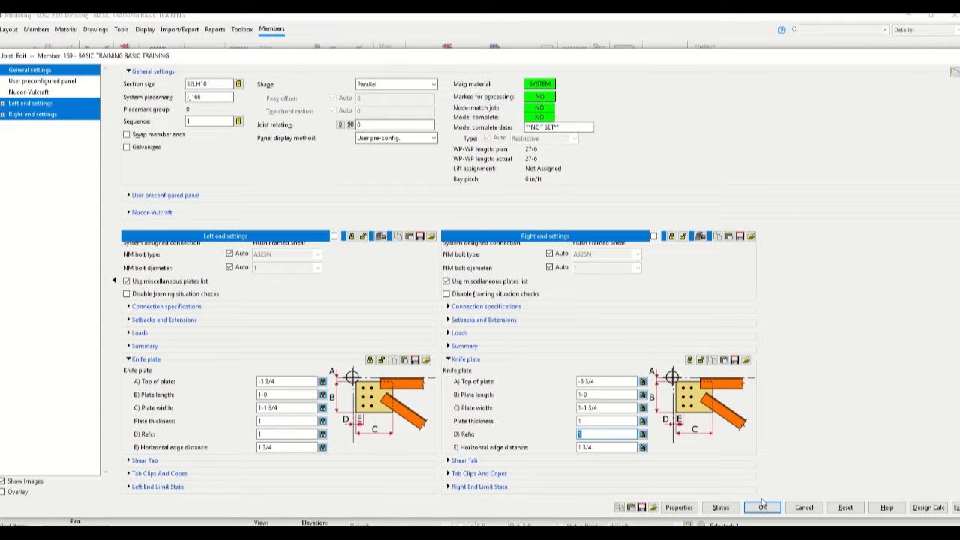
{"action": "left_click", "coordinate": [797, 507]}
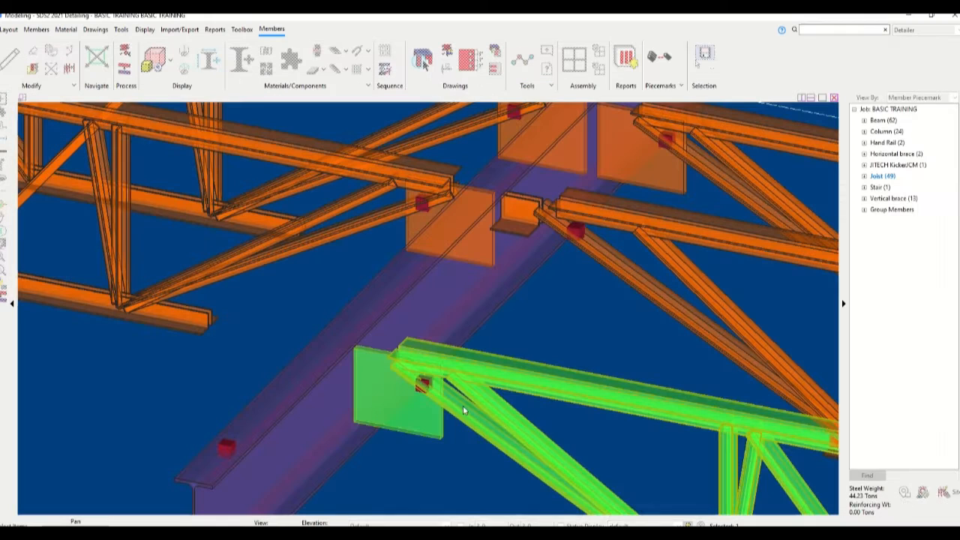
- Examine how the joist knife plates sit against the beam web, in close-up and in the overall view
{"action": "scroll", "coordinate": [316, 358], "scroll_direction": "up", "scroll_amount": 3}
{"action": "middle_click_drag", "start_coordinate": [412, 381], "coordinate": [469, 330], "text": "shift"}
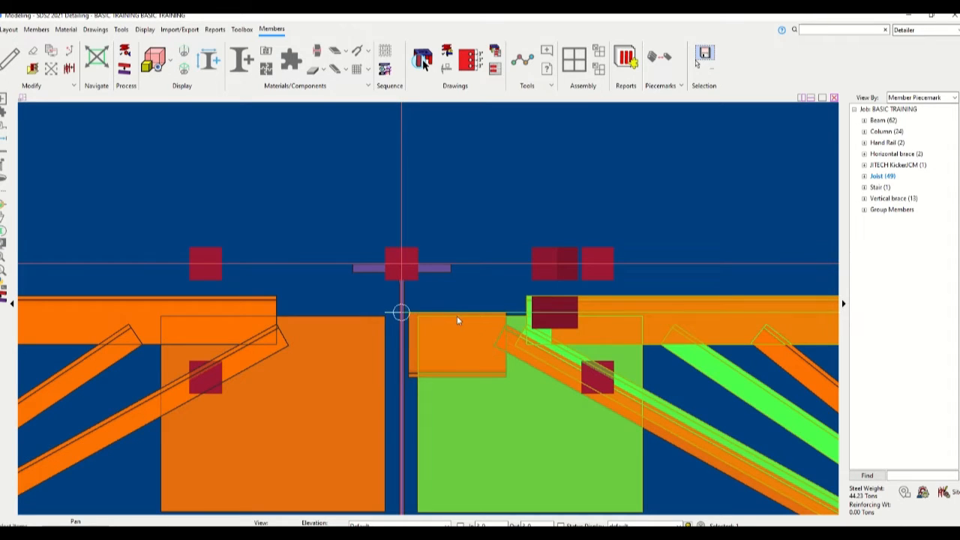
{"action": "scroll", "coordinate": [567, 356], "scroll_direction": "down", "scroll_amount": 3}
{"action": "middle_click_drag", "start_coordinate": [568, 352], "coordinate": [491, 398], "text": "shift"}
{"action": "scroll", "coordinate": [492, 401], "scroll_direction": "down", "scroll_amount": 3}
{"action": "scroll", "coordinate": [513, 456], "scroll_direction": "up", "scroll_amount": 1}
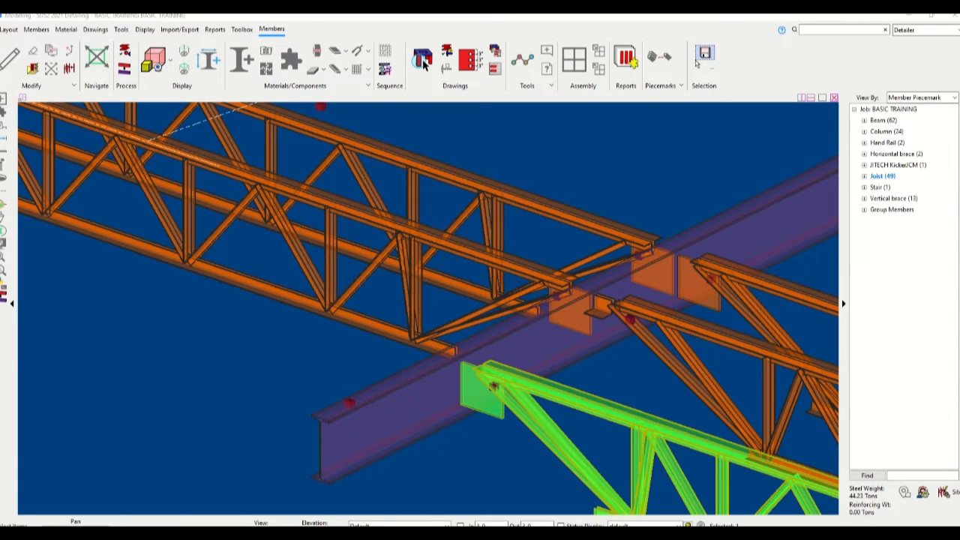
{"action": "key", "text": "a"}
{"action": "key", "text": "c"}
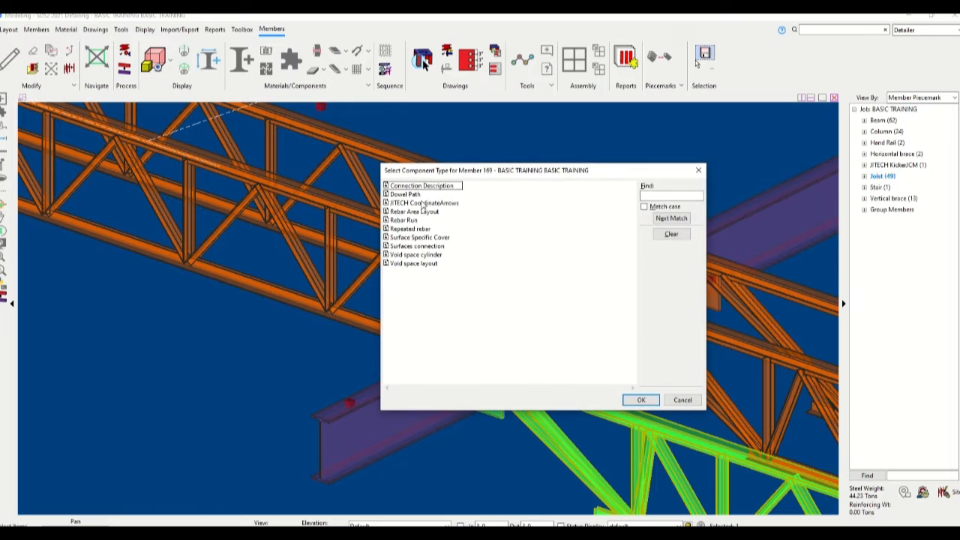
{"action": "left_click", "coordinate": [681, 401]}
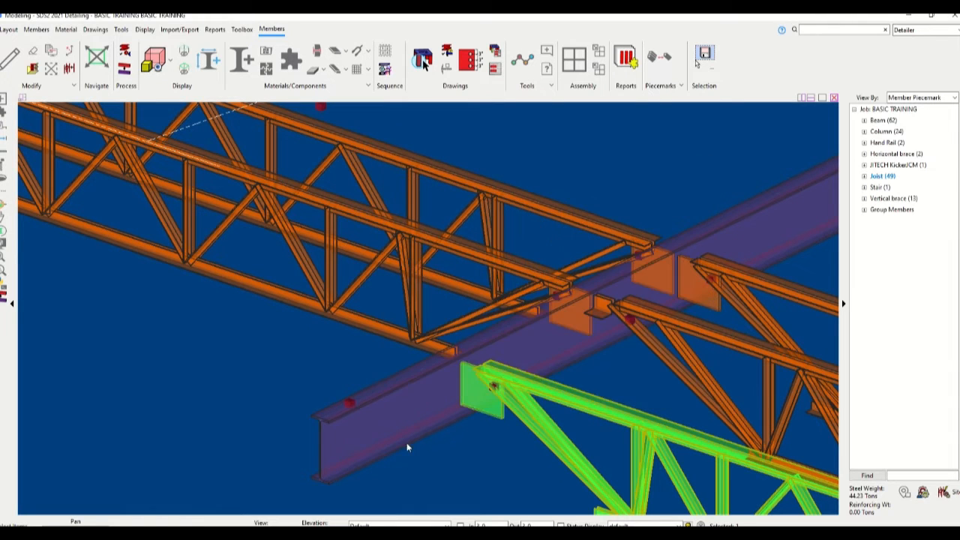
- Add a JITECH Joist clip Component to the beam supporting the joists
{"action": "left_click", "coordinate": [407, 448]}
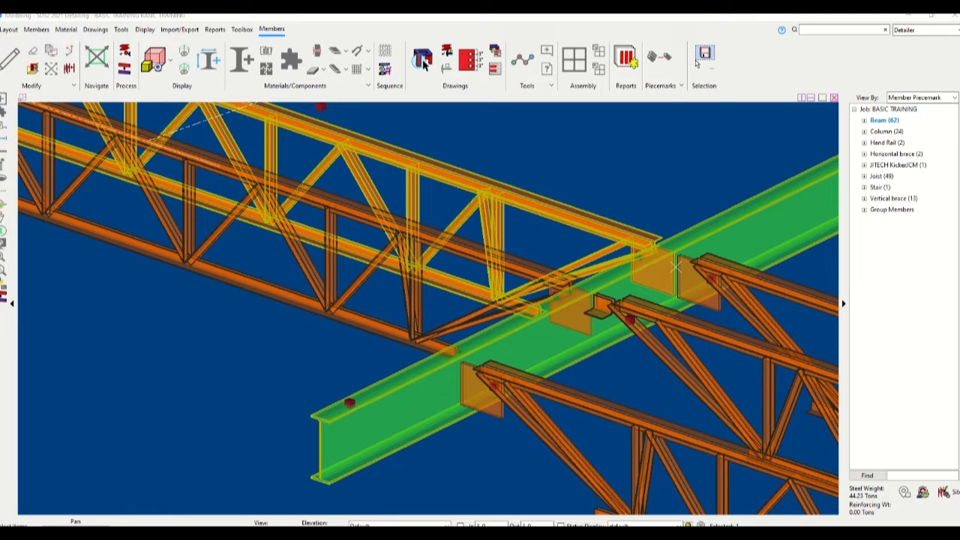
{"action": "left_click", "coordinate": [423, 60]}
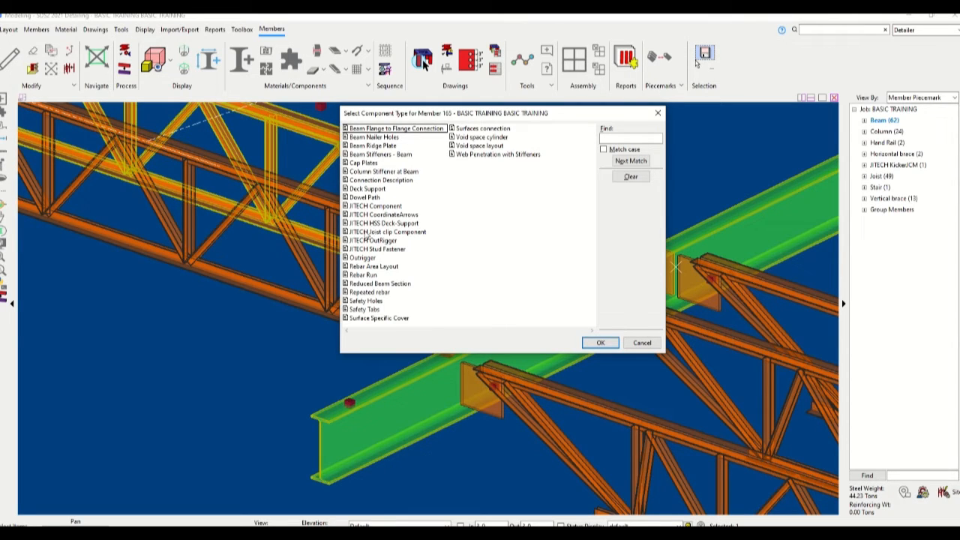
{"action": "left_click", "coordinate": [409, 234]}
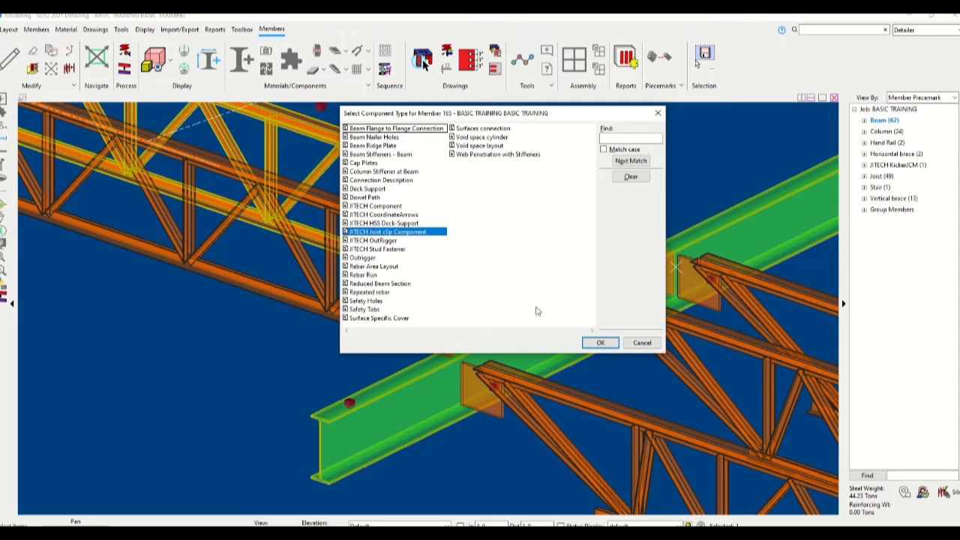
{"action": "left_click", "coordinate": [600, 342]}
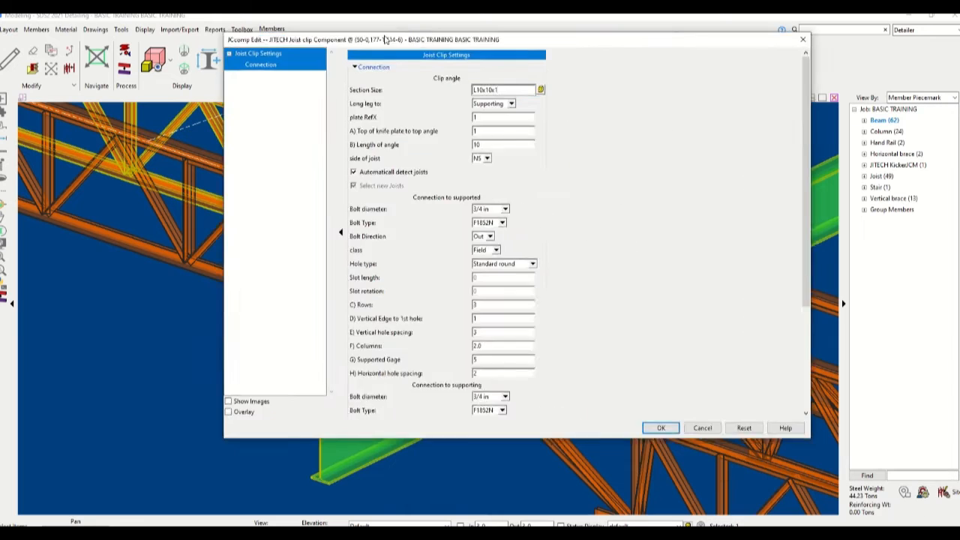
- Review the clip angle and bolt connection settings and show their reference images
{"action": "left_click_drag", "start_coordinate": [401, 37], "coordinate": [195, 69]}
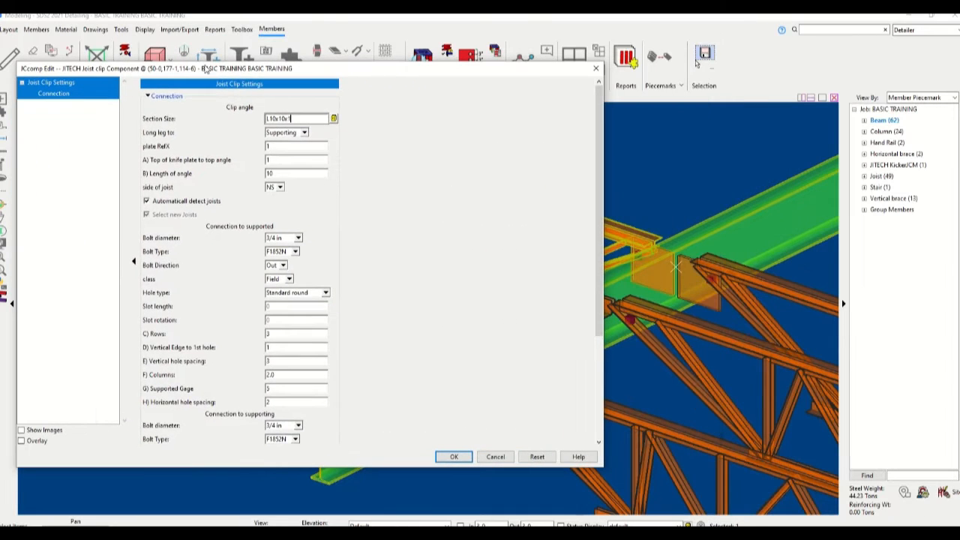
{"action": "scroll", "coordinate": [215, 147], "scroll_direction": "down", "scroll_amount": 3}
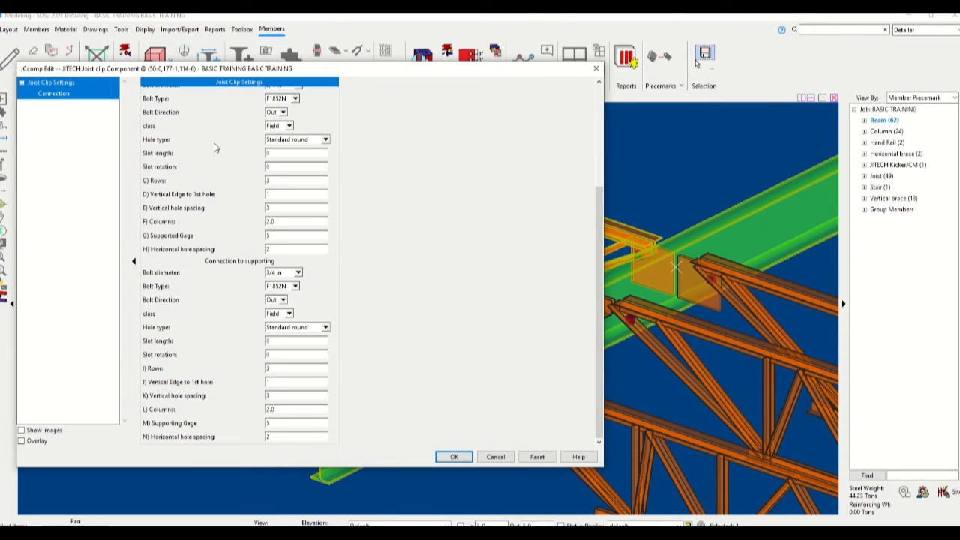
{"action": "scroll", "coordinate": [227, 267], "scroll_direction": "up", "scroll_amount": 3}
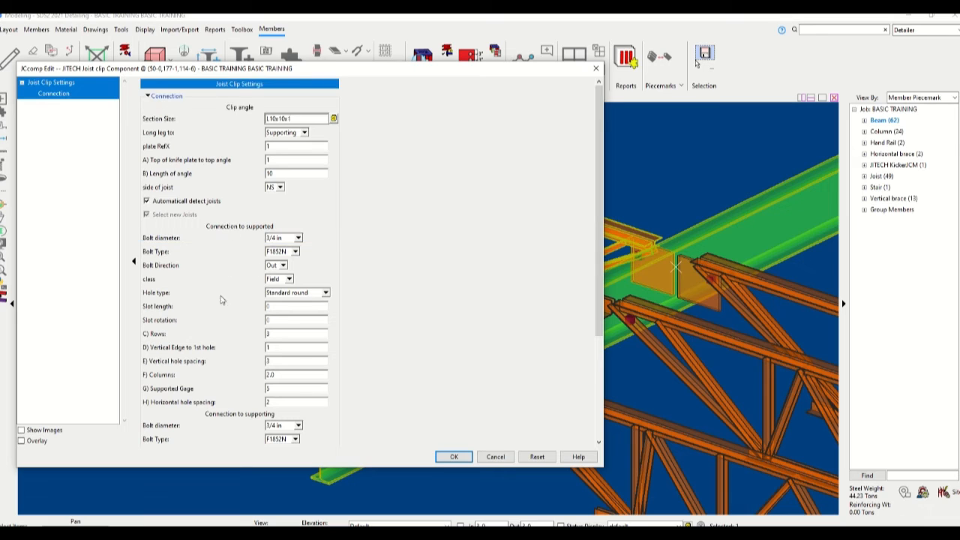
{"action": "scroll", "coordinate": [220, 299], "scroll_direction": "down", "scroll_amount": 3}
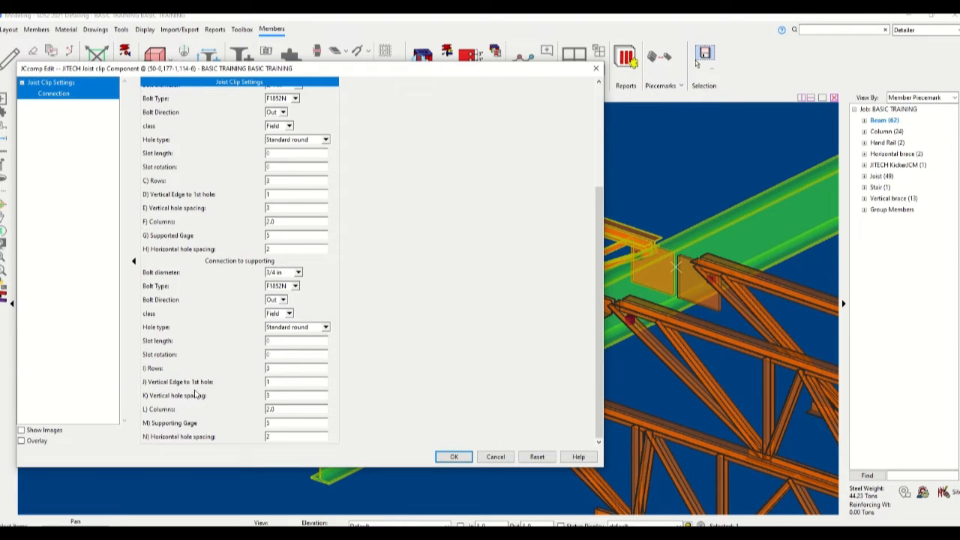
{"action": "scroll", "coordinate": [197, 394], "scroll_direction": "up", "scroll_amount": 5}
{"action": "scroll", "coordinate": [189, 375], "scroll_direction": "down", "scroll_amount": 5}
{"action": "left_click", "coordinate": [21, 431]}
{"action": "scroll", "coordinate": [452, 264], "scroll_direction": "up", "scroll_amount": 4}
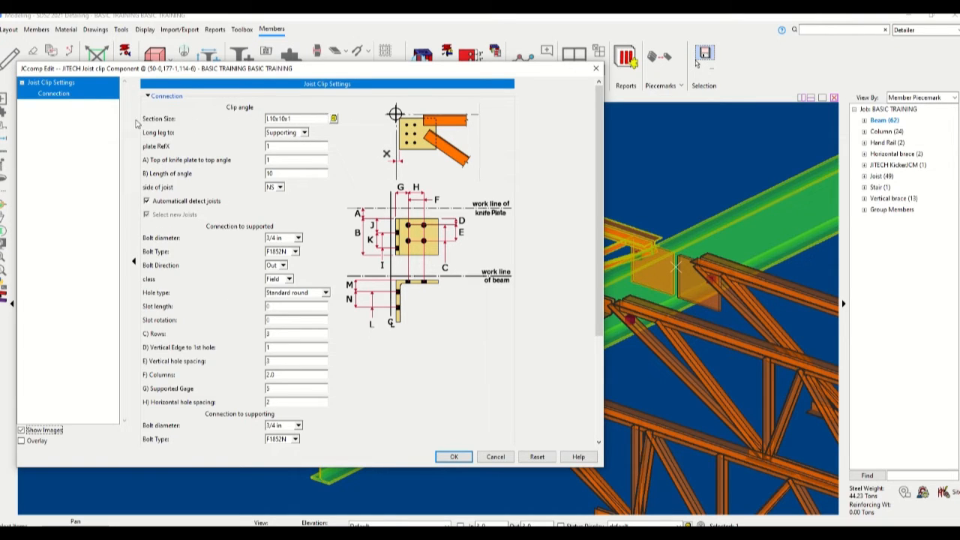
- Check the long leg options and the plate RefX, top of knife plate to top angle, and length of angle fields
{"action": "left_click", "coordinate": [304, 132]}
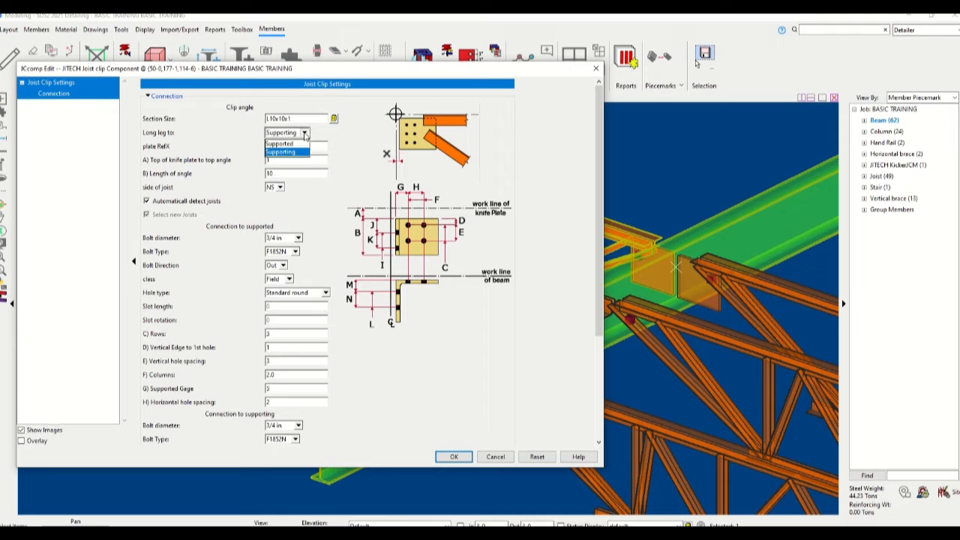
{"action": "left_click", "coordinate": [328, 137]}
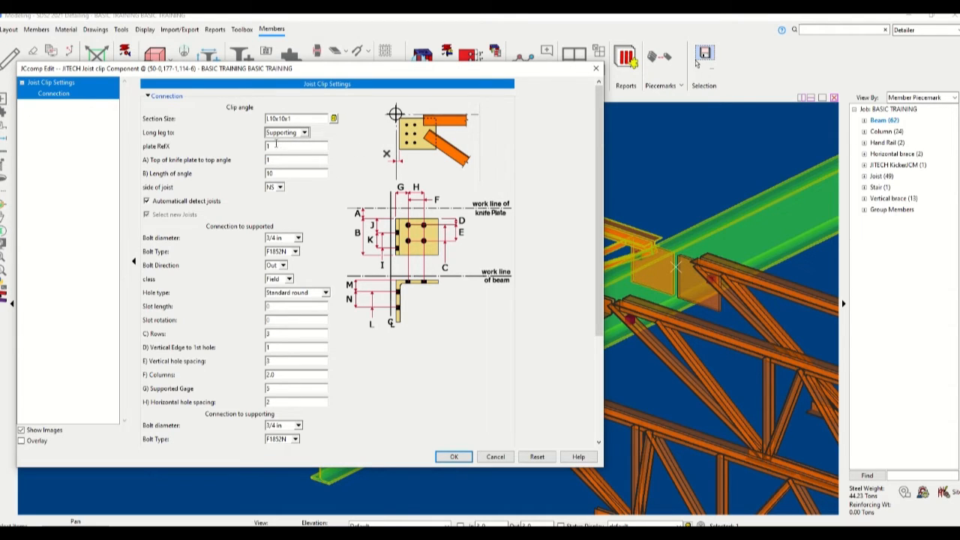
{"action": "left_click", "coordinate": [287, 146]}
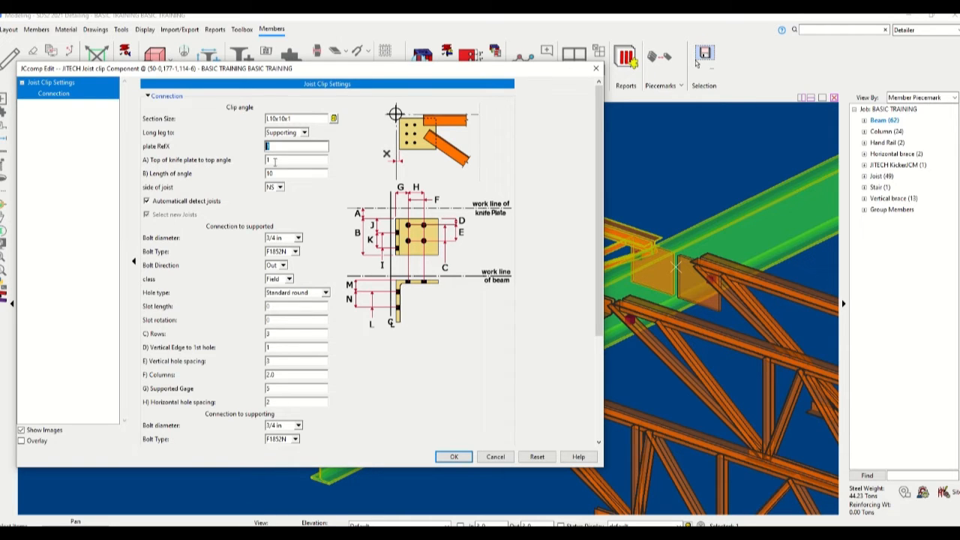
{"action": "key", "text": "Tab"}
{"action": "key", "text": "Tab"}
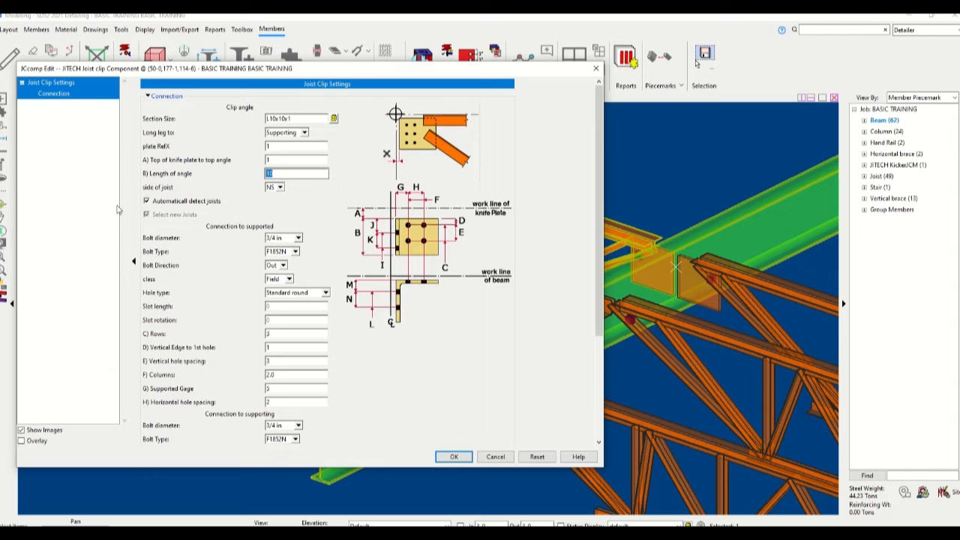
- Turn off automatic joist detection and apply the clips to four joists: the three near-side ones and the farther one across the beam
{"action": "left_click", "coordinate": [158, 202]}
{"action": "left_click", "coordinate": [455, 458]}
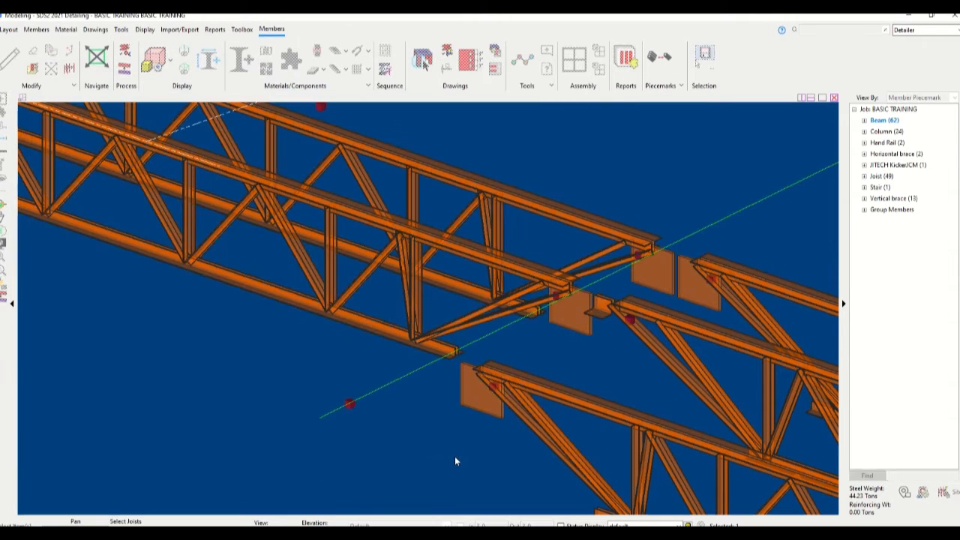
{"action": "left_click", "coordinate": [516, 393]}
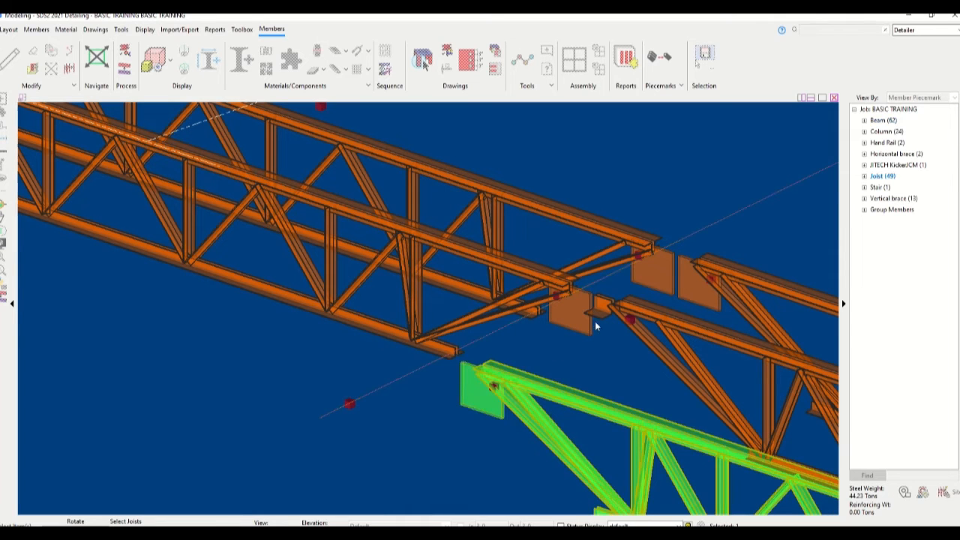
{"action": "left_click", "coordinate": [636, 309]}
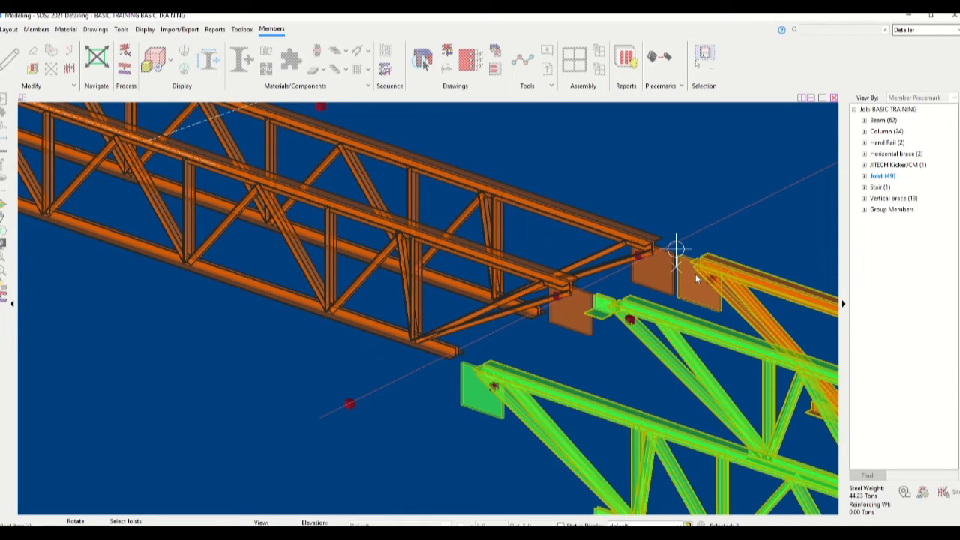
{"action": "left_click", "coordinate": [600, 234]}
{"action": "right_click", "coordinate": [299, 359]}
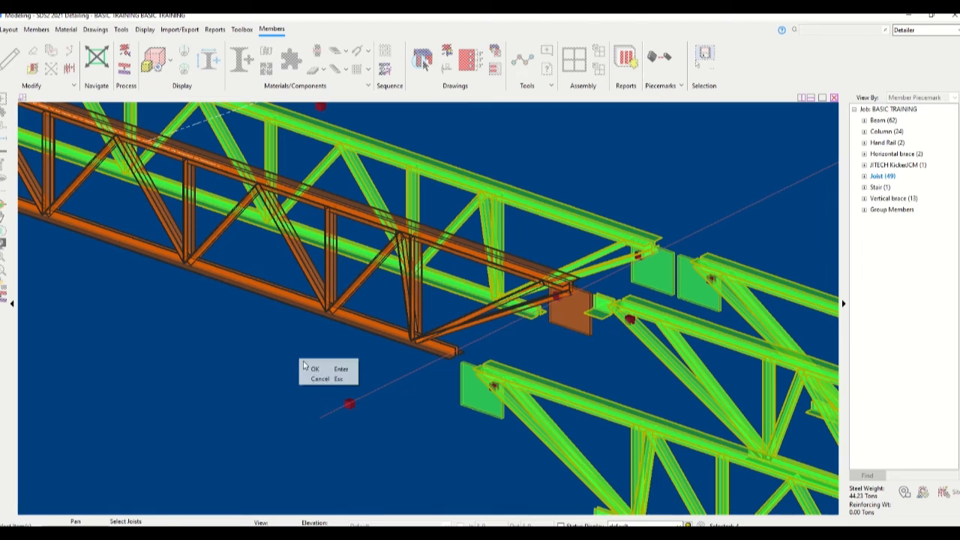
{"action": "left_click", "coordinate": [320, 369]}
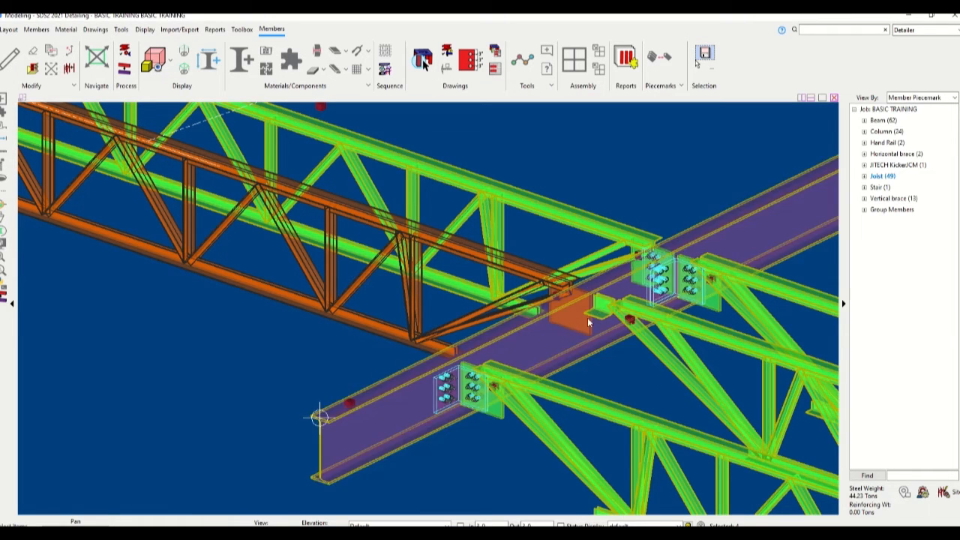
- Examine the clip angles and bolts at the beam's joist connections up close and from above
{"action": "scroll", "coordinate": [589, 323], "scroll_direction": "up", "scroll_amount": 3}
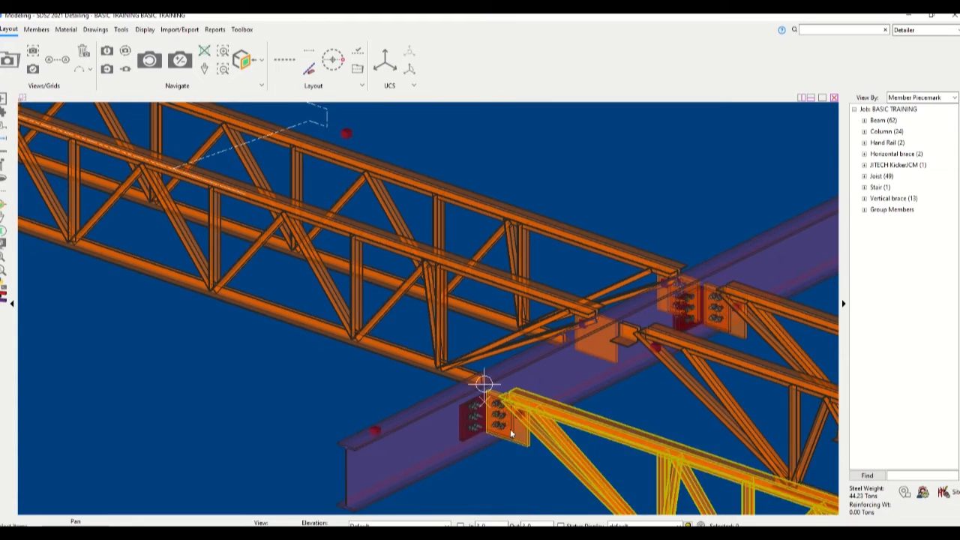
{"action": "scroll", "coordinate": [486, 386], "scroll_direction": "up", "scroll_amount": 3}
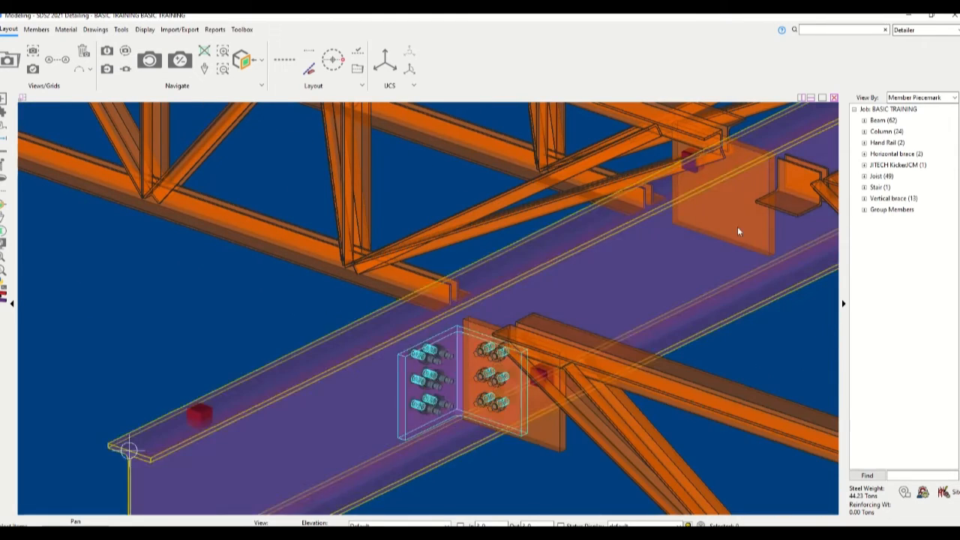
{"action": "scroll", "coordinate": [737, 227], "scroll_direction": "down", "scroll_amount": 5}
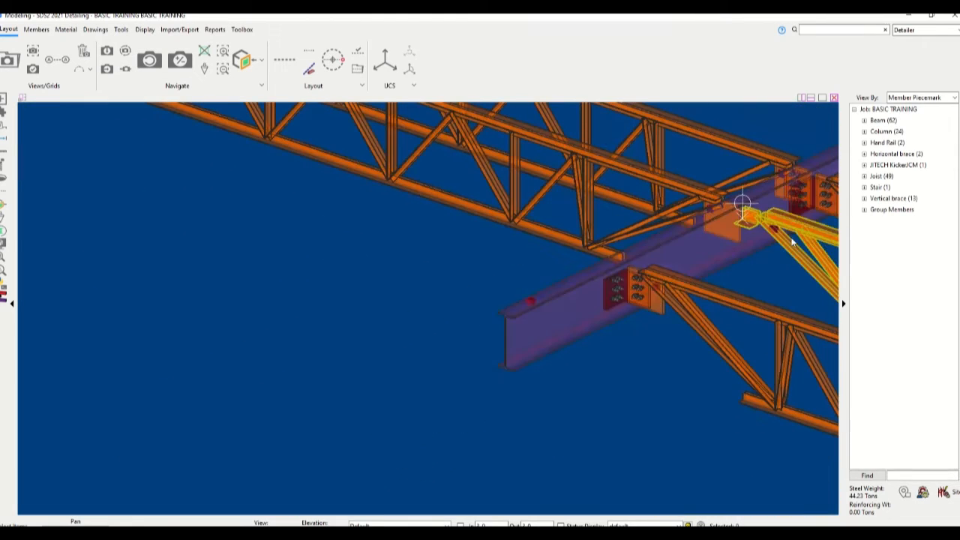
{"action": "scroll", "coordinate": [705, 234], "scroll_direction": "up", "scroll_amount": 3}
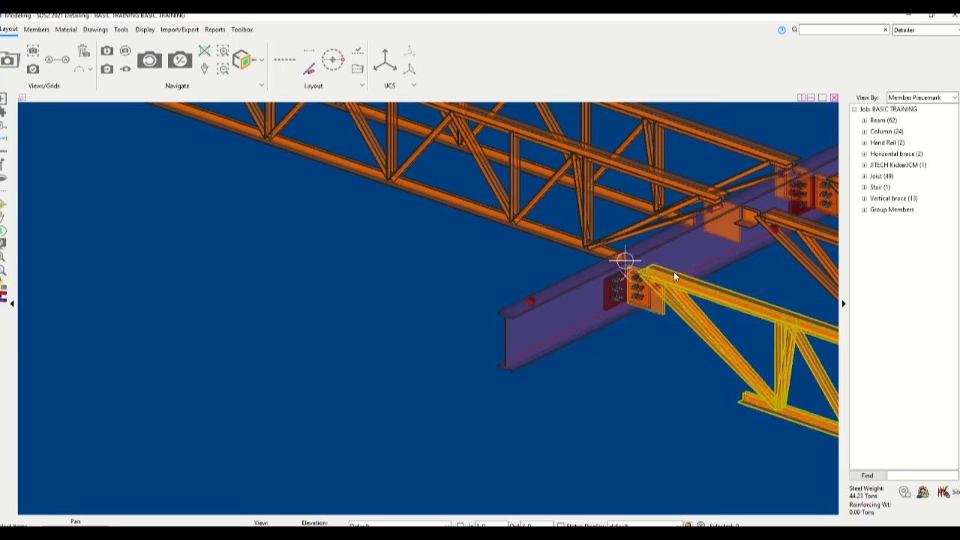
{"action": "scroll", "coordinate": [670, 297], "scroll_direction": "up", "scroll_amount": 5}
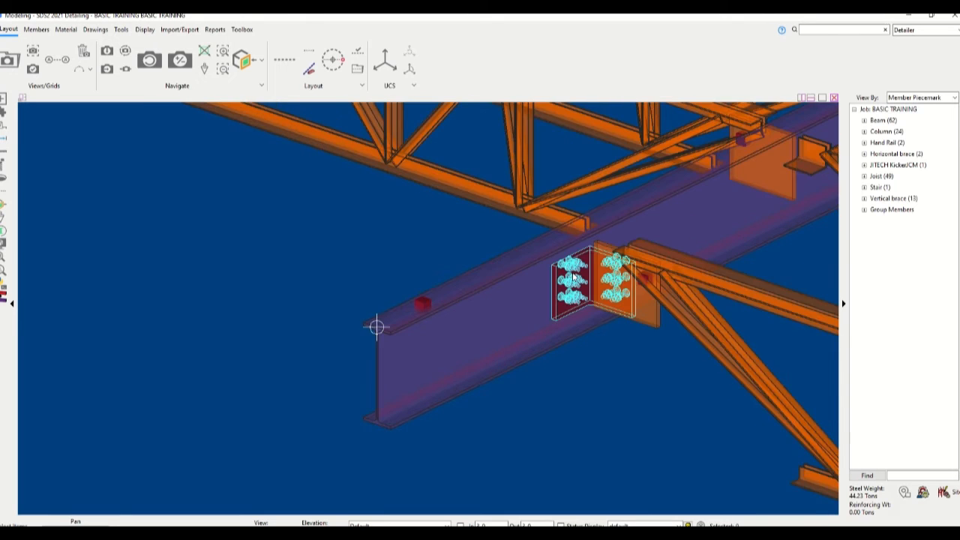
{"action": "scroll", "coordinate": [636, 321], "scroll_direction": "up", "scroll_amount": 2}
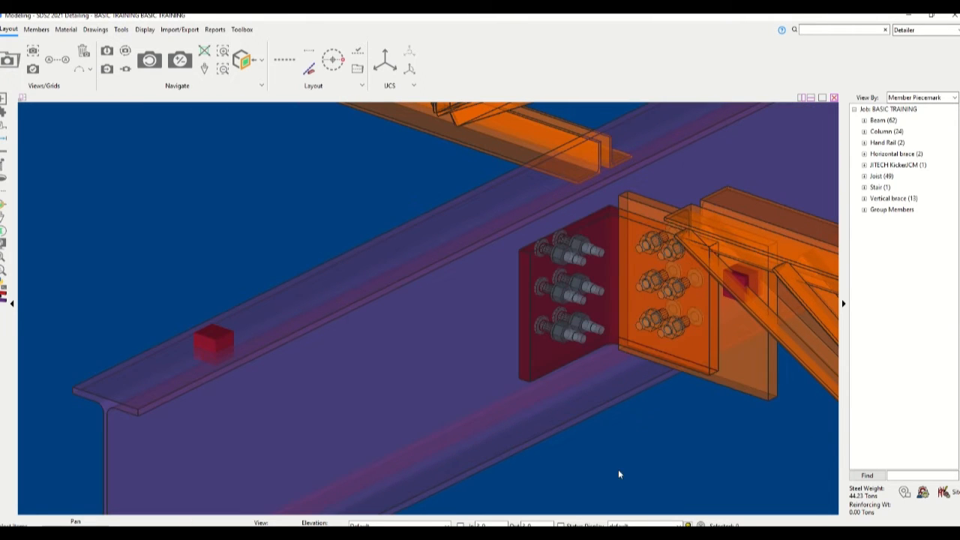
{"action": "middle_click_drag", "start_coordinate": [613, 167], "coordinate": [613, 411]}
{"action": "scroll", "coordinate": [495, 349], "scroll_direction": "down", "scroll_amount": 3}
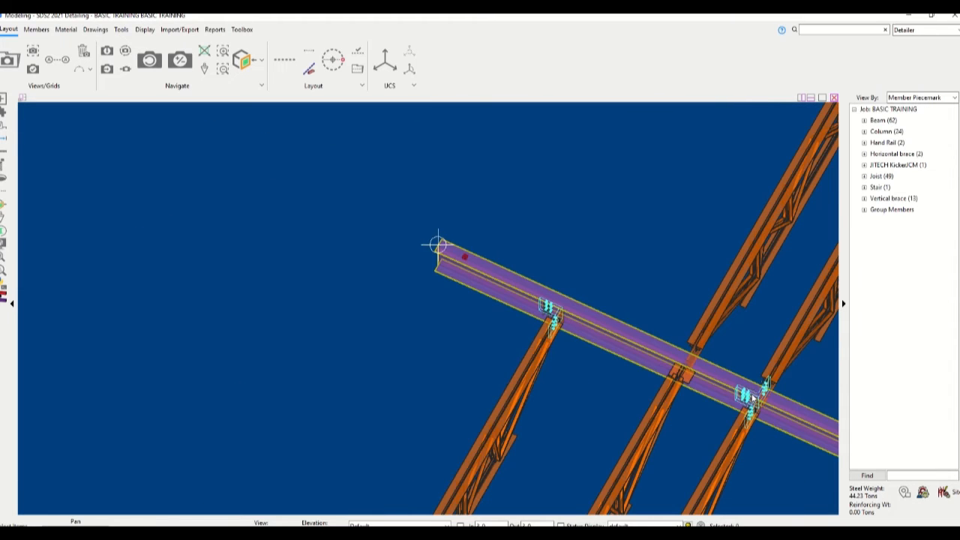
{"action": "middle_click_drag", "start_coordinate": [744, 391], "coordinate": [565, 344]}
{"action": "scroll", "coordinate": [577, 382], "scroll_direction": "up", "scroll_amount": 4}
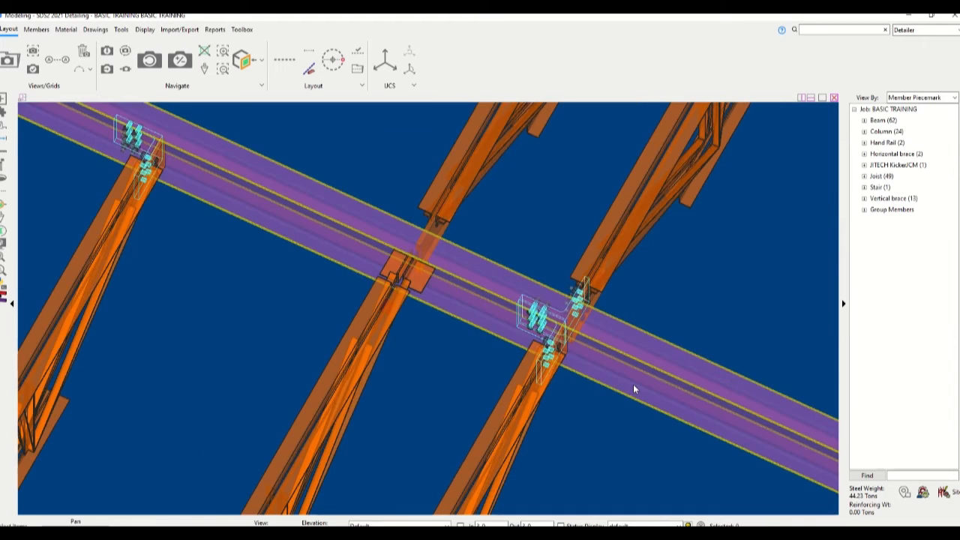
- Edit the joist clip component and set its side of joist to FS
{"action": "double_click", "coordinate": [519, 320]}
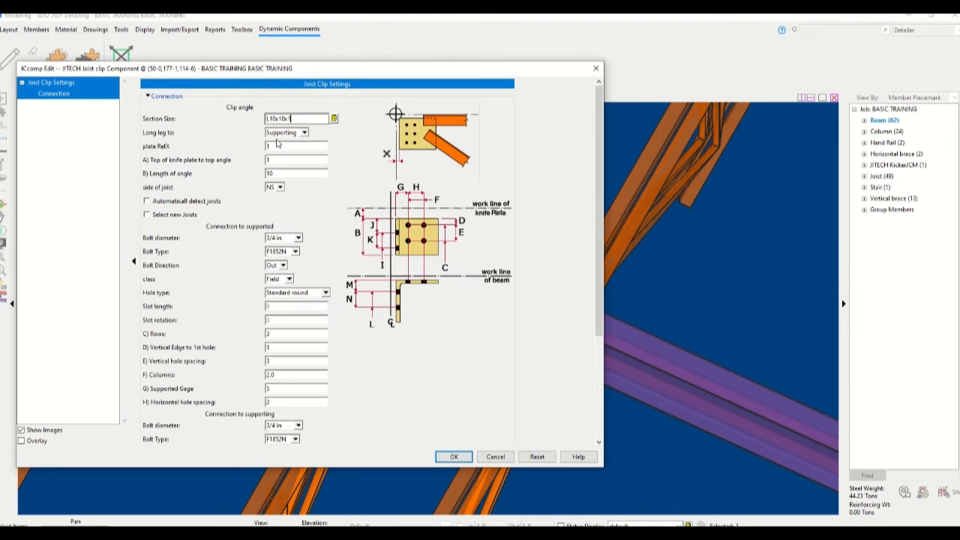
{"action": "left_click", "coordinate": [279, 188]}
{"action": "left_click", "coordinate": [275, 207]}
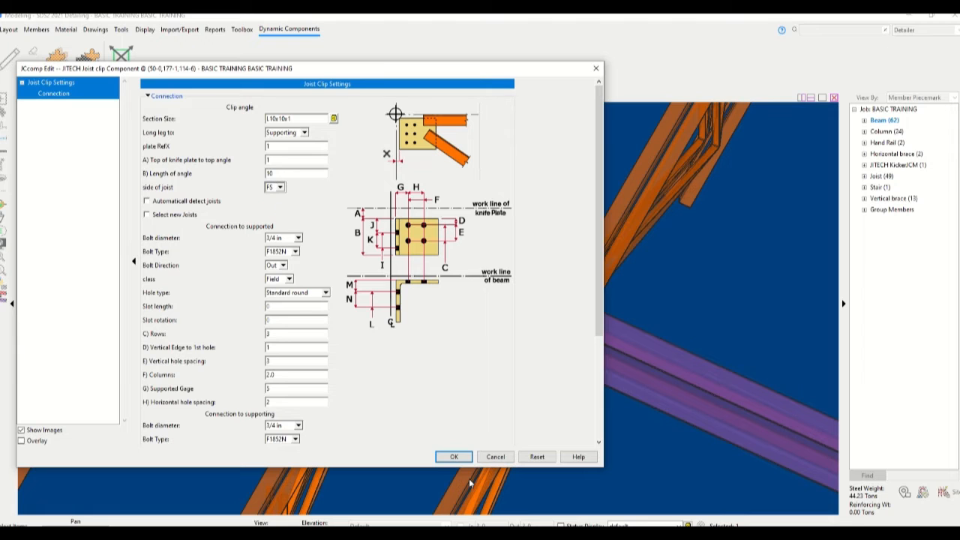
{"action": "left_click", "coordinate": [453, 457]}
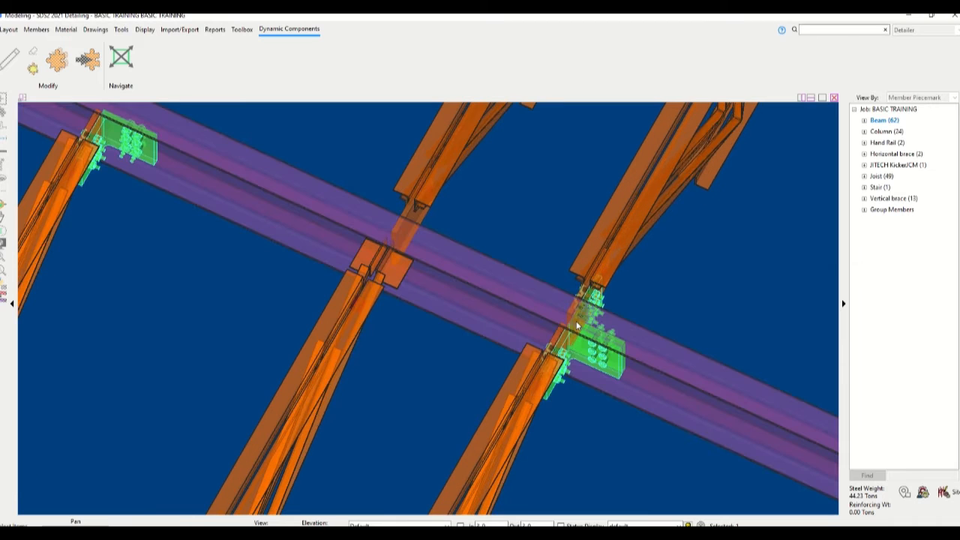
- Examine from above how the back-to-back clip angles and bolts meet the knife plates and beam web on the far side
{"action": "scroll", "coordinate": [581, 324], "scroll_direction": "up", "scroll_amount": 10}
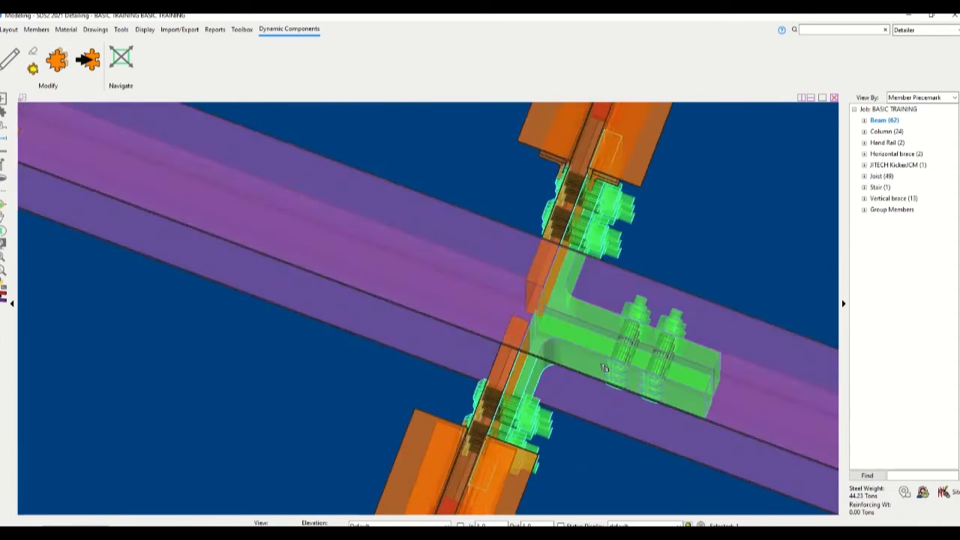
{"action": "middle_click_drag", "start_coordinate": [627, 404], "coordinate": [636, 404], "text": "shift"}
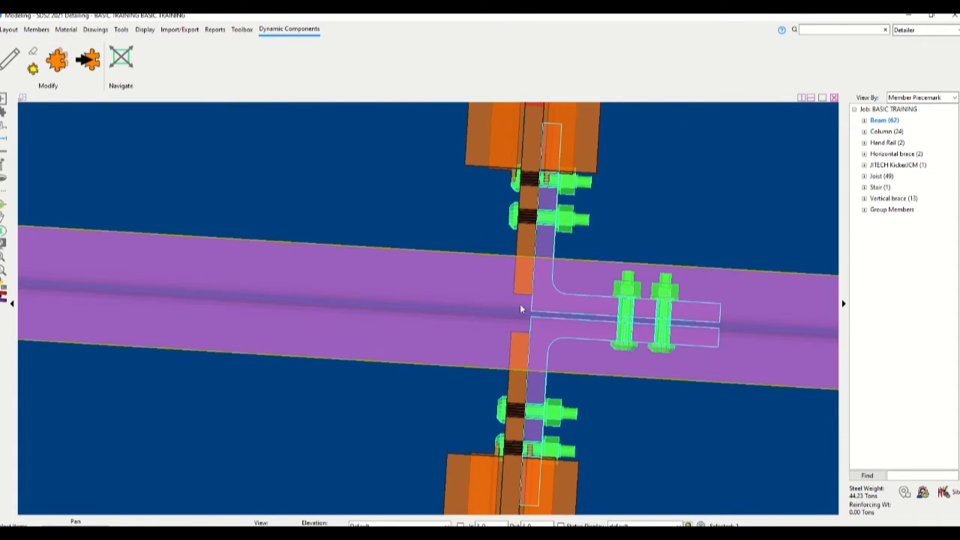
{"action": "middle_click_drag", "start_coordinate": [534, 311], "coordinate": [545, 312], "text": "shift"}
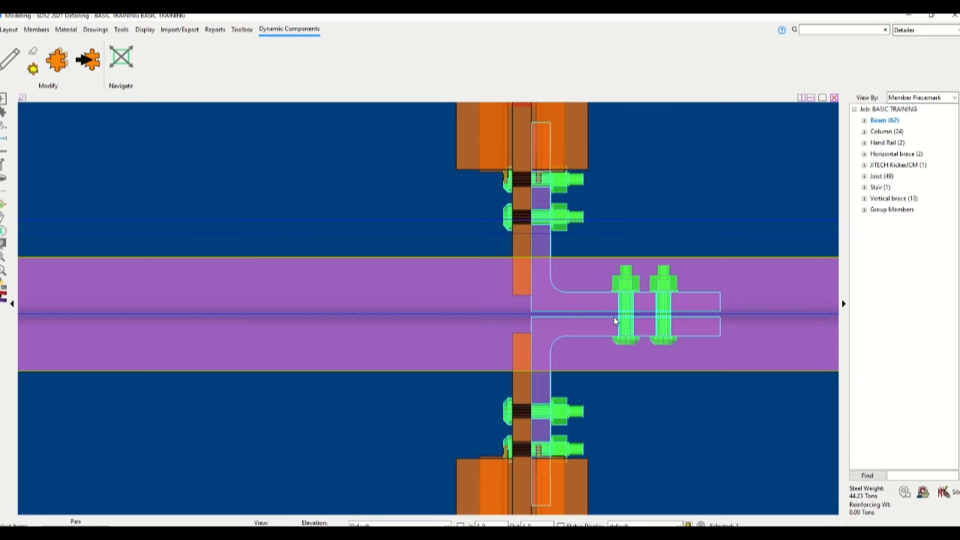
{"action": "scroll", "coordinate": [609, 341], "scroll_direction": "down", "scroll_amount": 2}
{"action": "scroll", "coordinate": [606, 332], "scroll_direction": "up", "scroll_amount": 3}
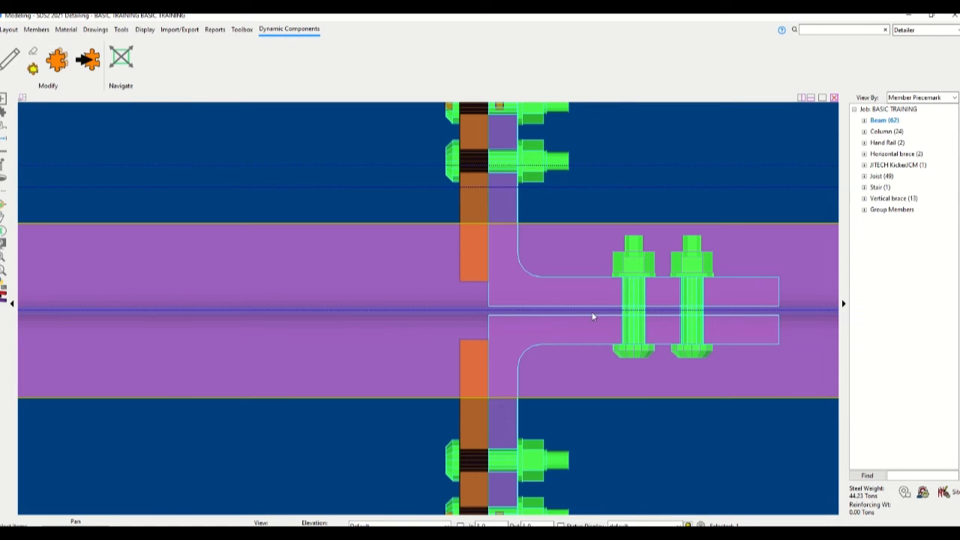
{"action": "scroll", "coordinate": [474, 313], "scroll_direction": "up", "scroll_amount": 3}
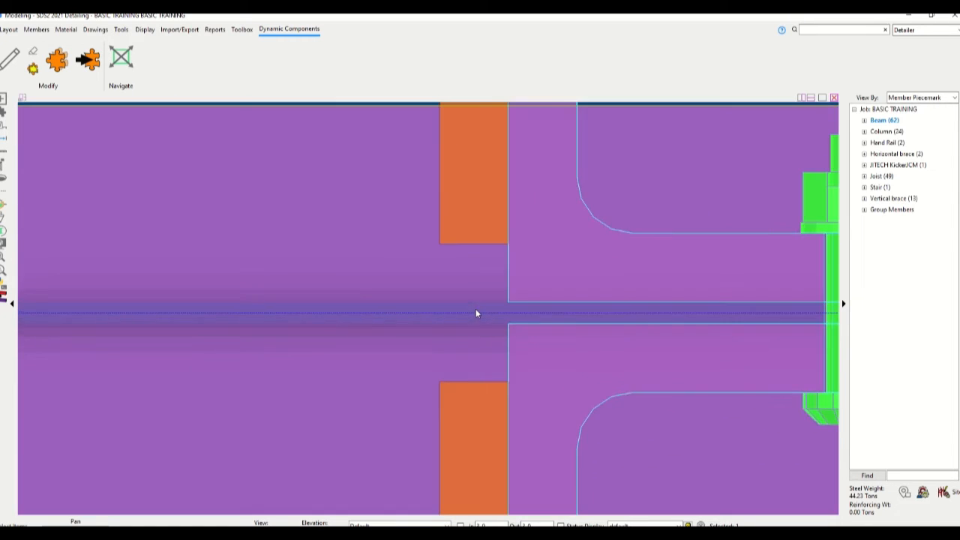
{"action": "scroll", "coordinate": [471, 310], "scroll_direction": "down", "scroll_amount": 5}
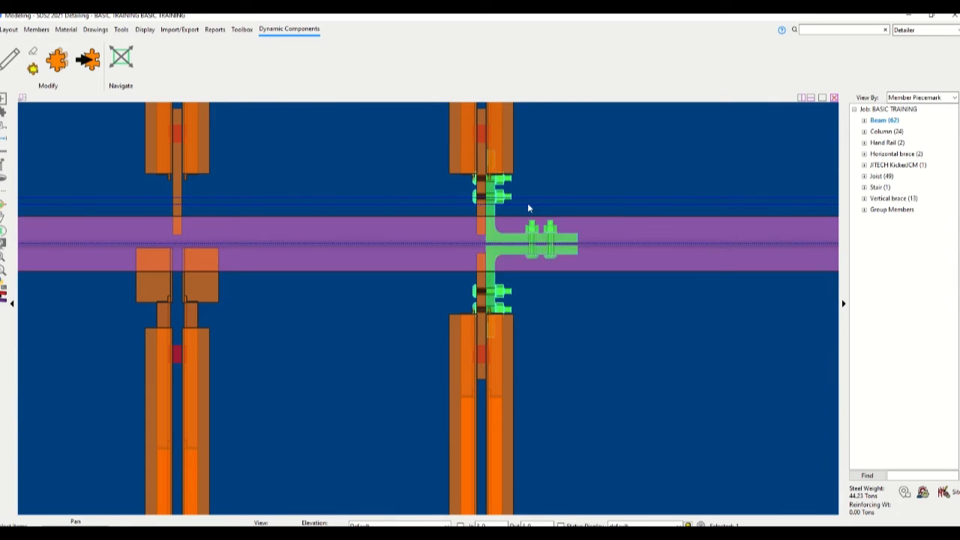
{"action": "scroll", "coordinate": [475, 237], "scroll_direction": "up", "scroll_amount": 3}
{"action": "scroll", "coordinate": [476, 238], "scroll_direction": "up", "scroll_amount": 3}
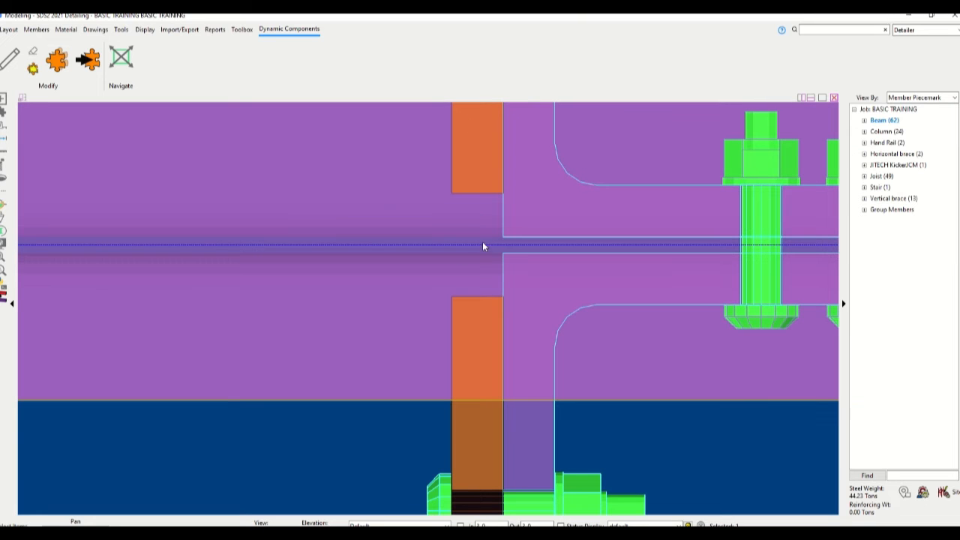
{"action": "scroll", "coordinate": [479, 242], "scroll_direction": "down", "scroll_amount": 5}
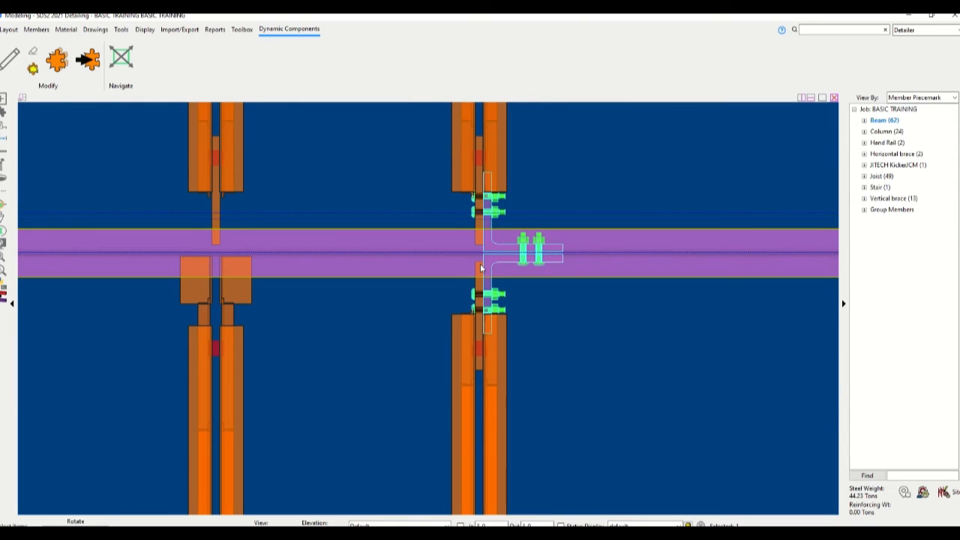
- Inspect the opposing clip angles and their shared bolts through the beam web in a 3D view, and clear the selection
{"action": "middle_click_drag", "start_coordinate": [480, 261], "coordinate": [446, 315]}
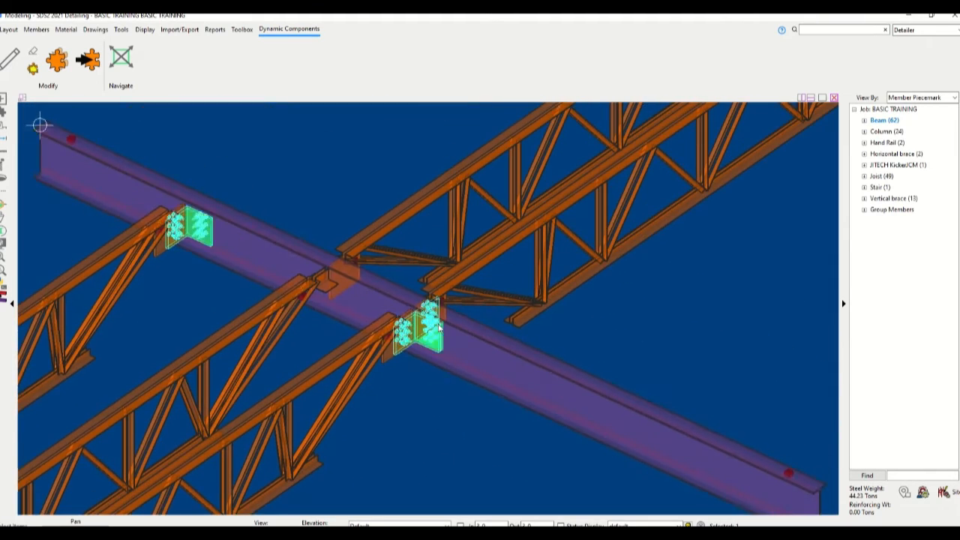
{"action": "scroll", "coordinate": [436, 314], "scroll_direction": "up", "scroll_amount": 3}
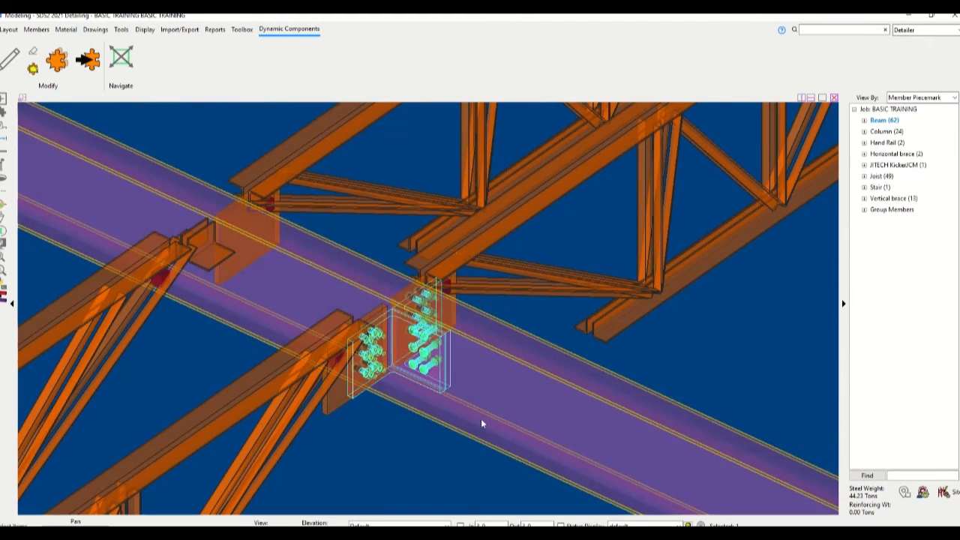
{"action": "middle_click_drag", "start_coordinate": [414, 367], "coordinate": [405, 433]}
{"action": "scroll", "coordinate": [404, 365], "scroll_direction": "up", "scroll_amount": 5}
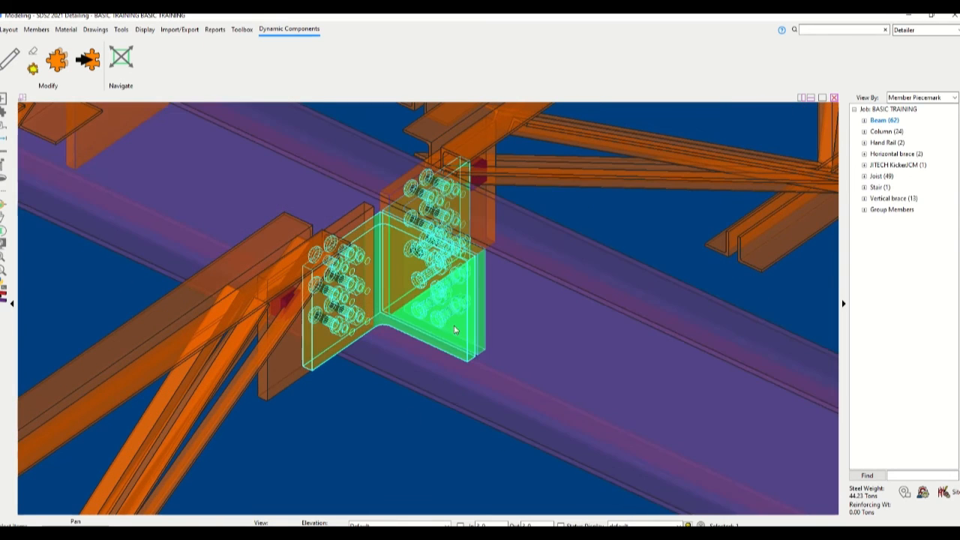
{"action": "scroll", "coordinate": [469, 321], "scroll_direction": "up", "scroll_amount": 1}
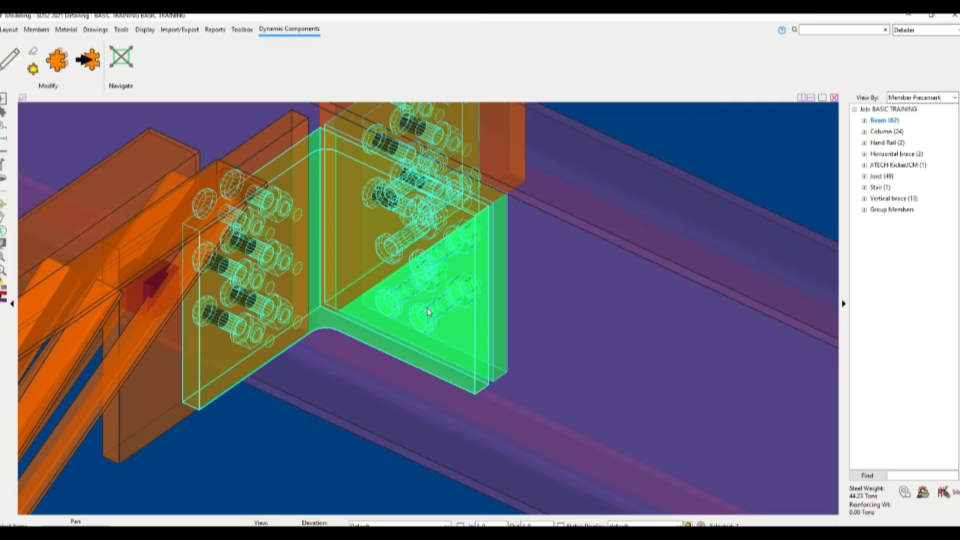
{"action": "left_click", "coordinate": [400, 366]}
{"action": "left_click", "coordinate": [481, 333]}
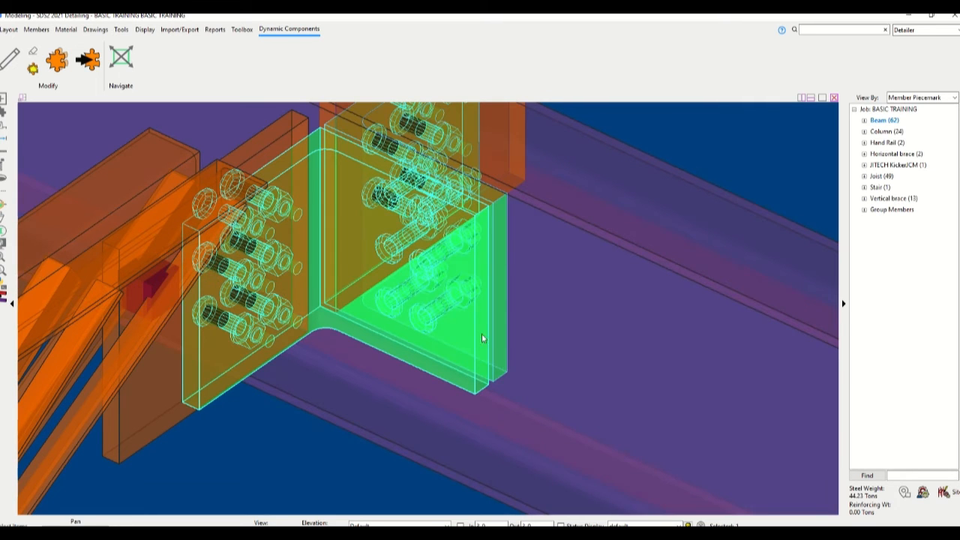
{"action": "scroll", "coordinate": [338, 451], "scroll_direction": "down", "scroll_amount": 4}
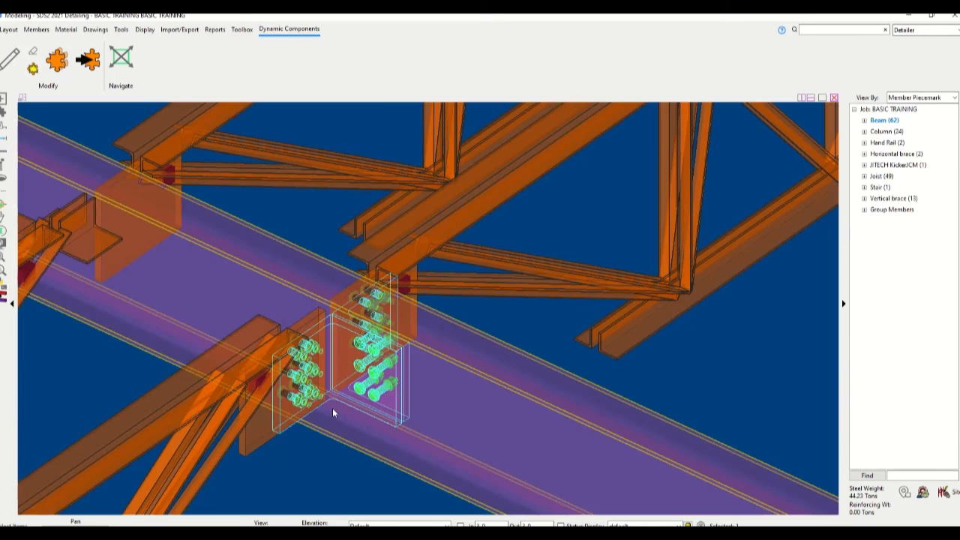
{"action": "middle_click_drag", "start_coordinate": [333, 411], "coordinate": [368, 415], "text": "shift"}
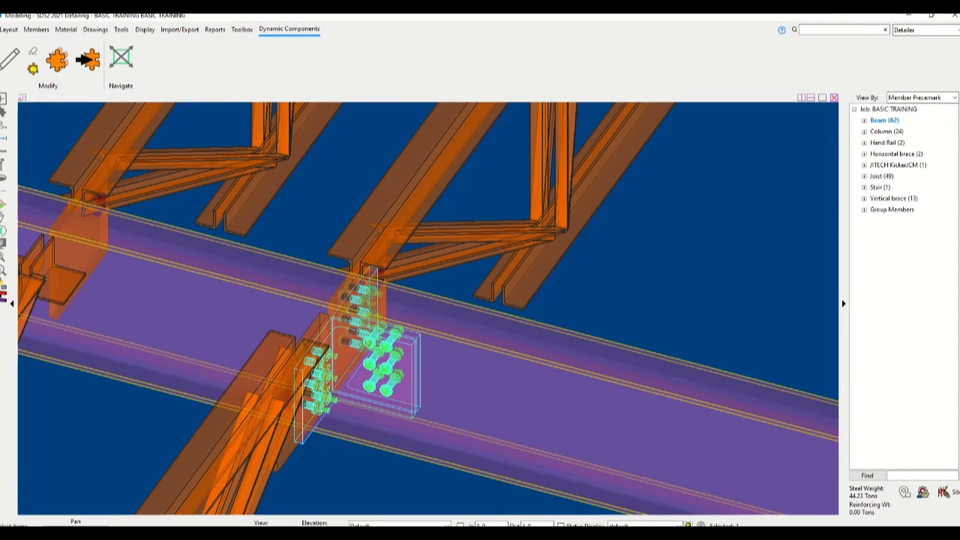
{"action": "key", "text": "Escape"}
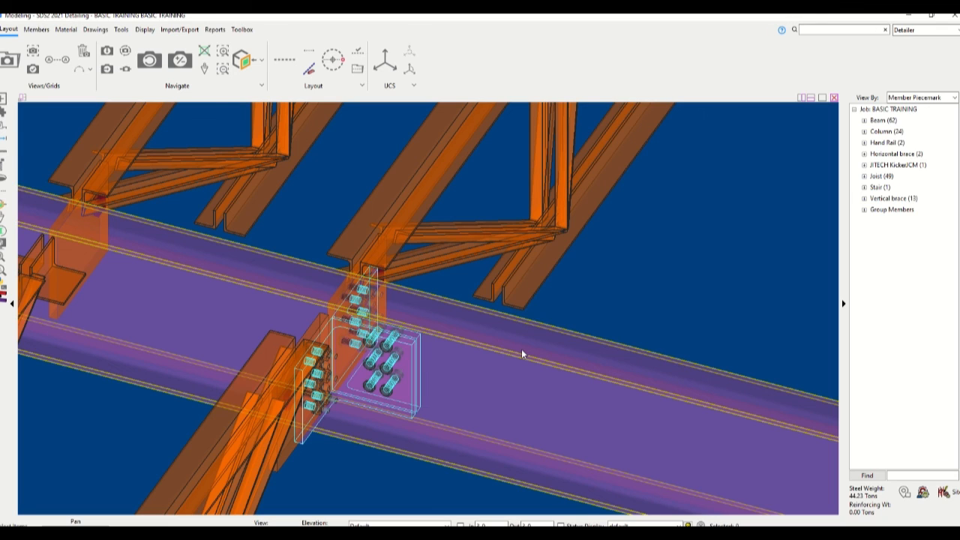
{"action": "key", "text": "shift"}
{"action": "key", "text": "shift"}
{"action": "key", "text": "shift"}
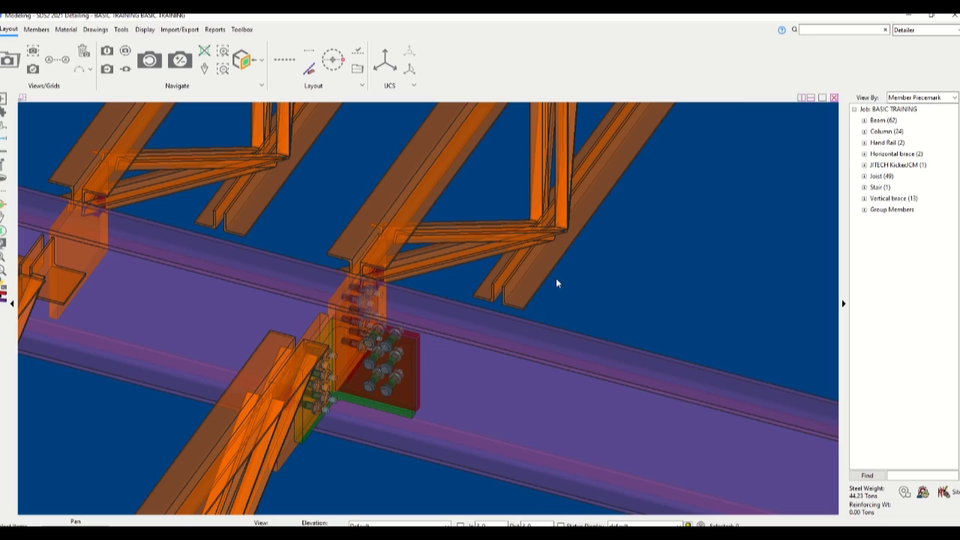
{"action": "key", "text": "shift"}
{"action": "key", "text": "shift"}
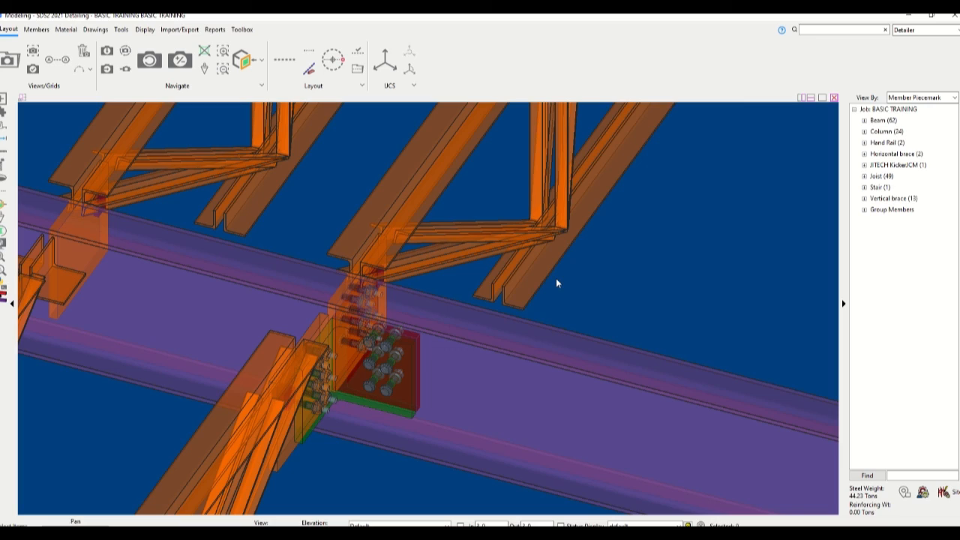